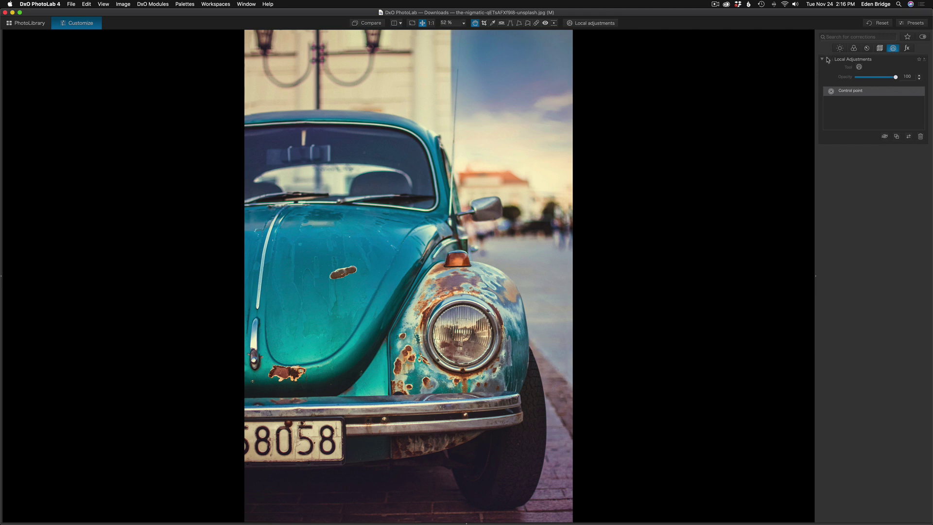
- Turn on the local adjustment to preview its effect on the teal Beetle
click(828, 60)
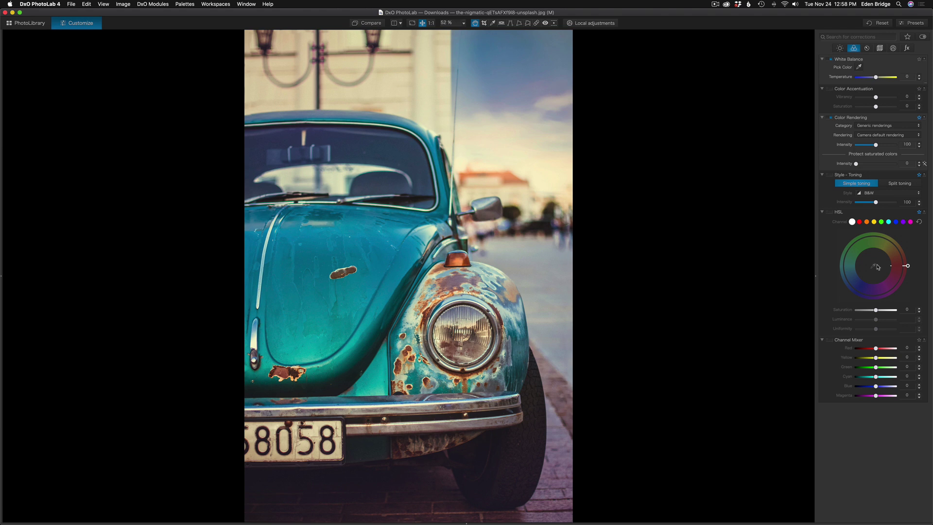
- In HSL's blue channel, sample the car's teal paint and shift that hue range toward magenta
click(896, 222)
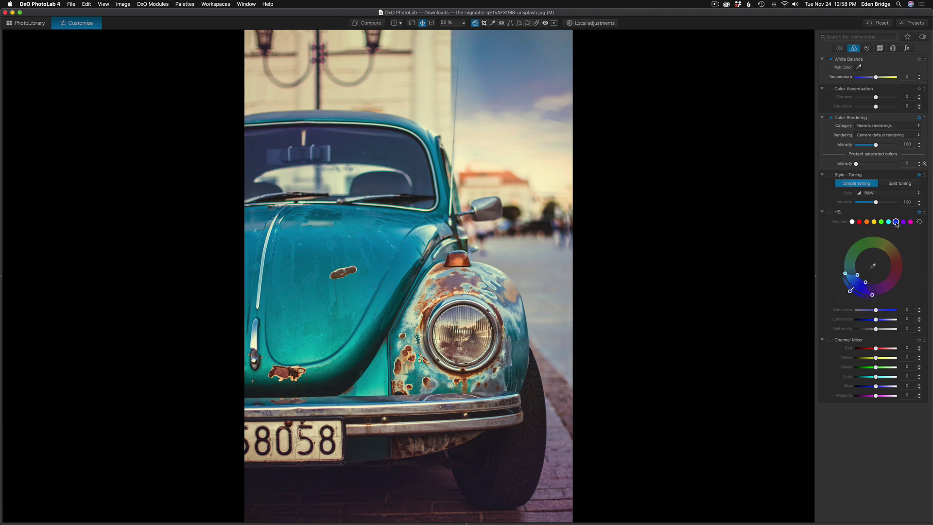
click(873, 266)
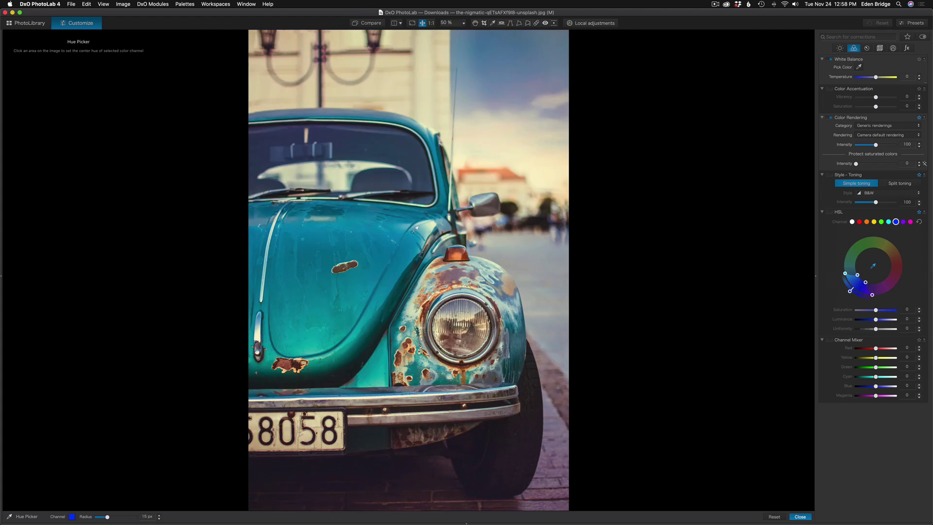
click(410, 243)
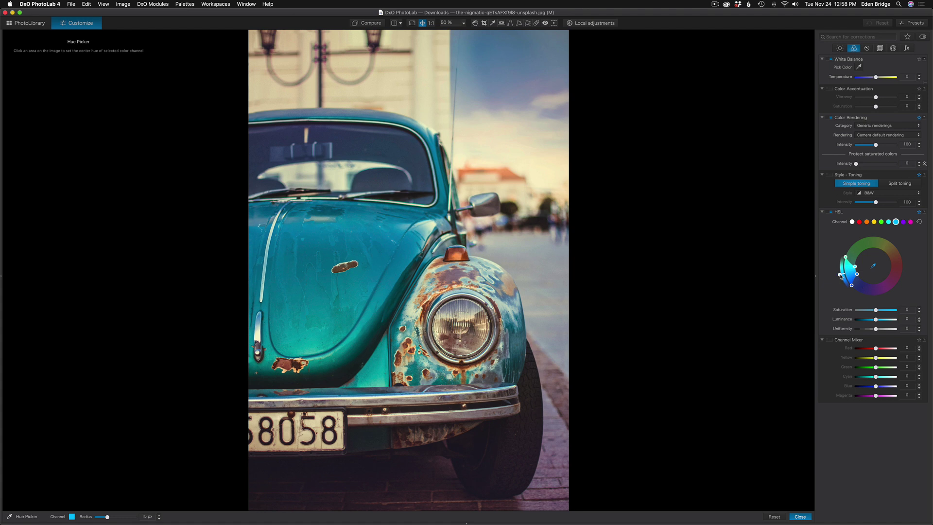
drag(840, 276, 905, 270)
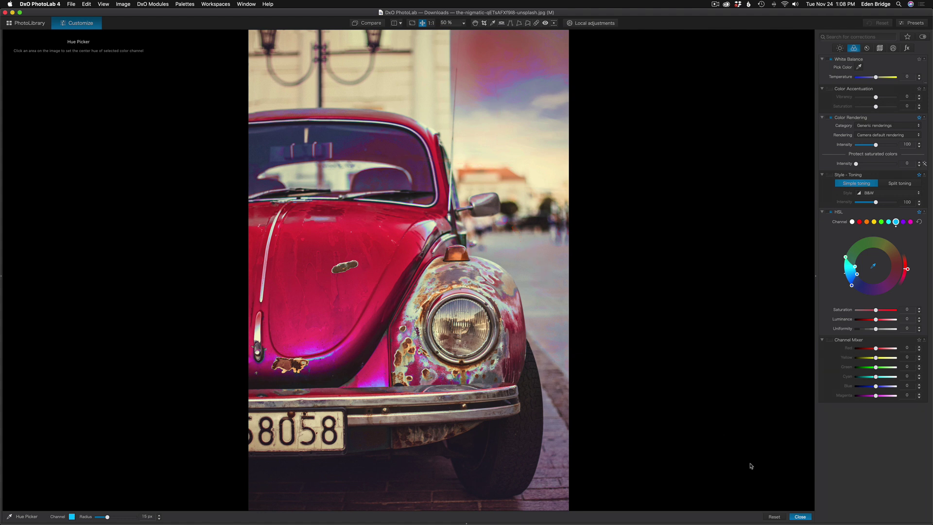
- Close the colour picker, reset all colour corrections, and enter Local adjustments mode
click(800, 517)
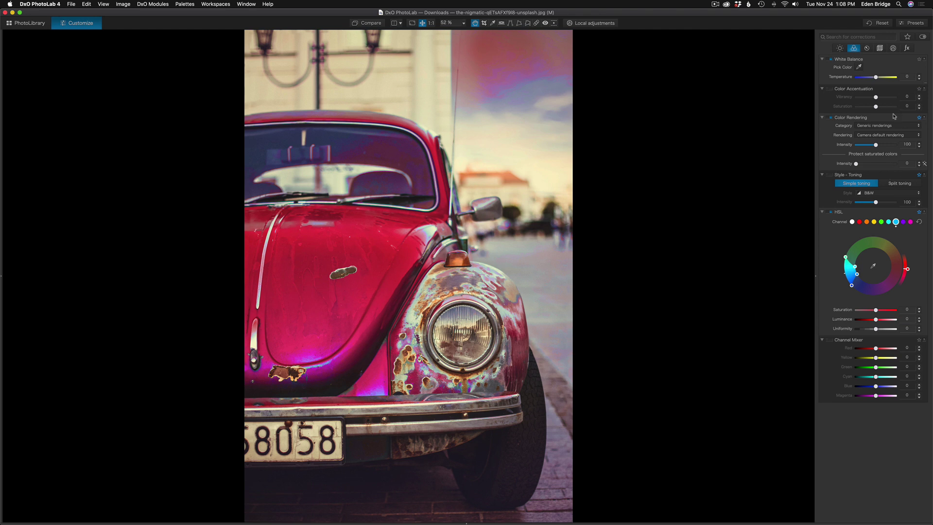
click(883, 24)
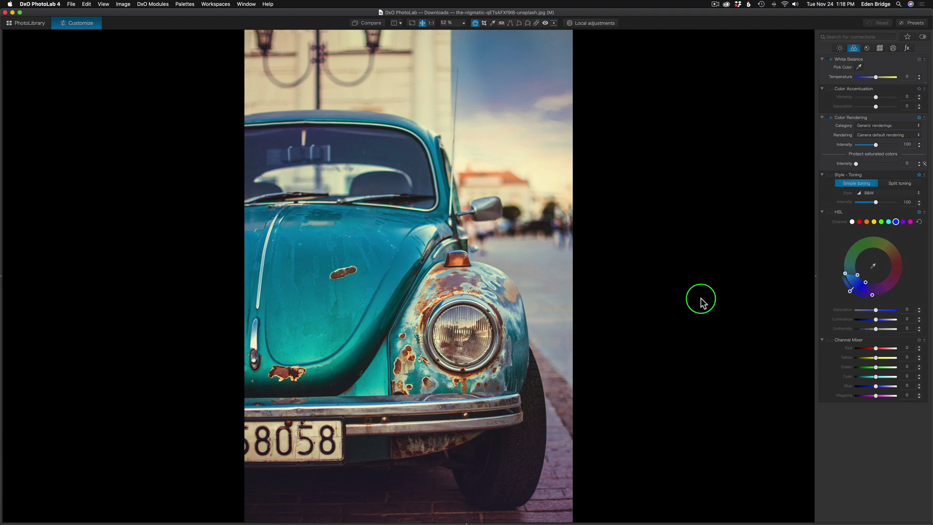
click(600, 24)
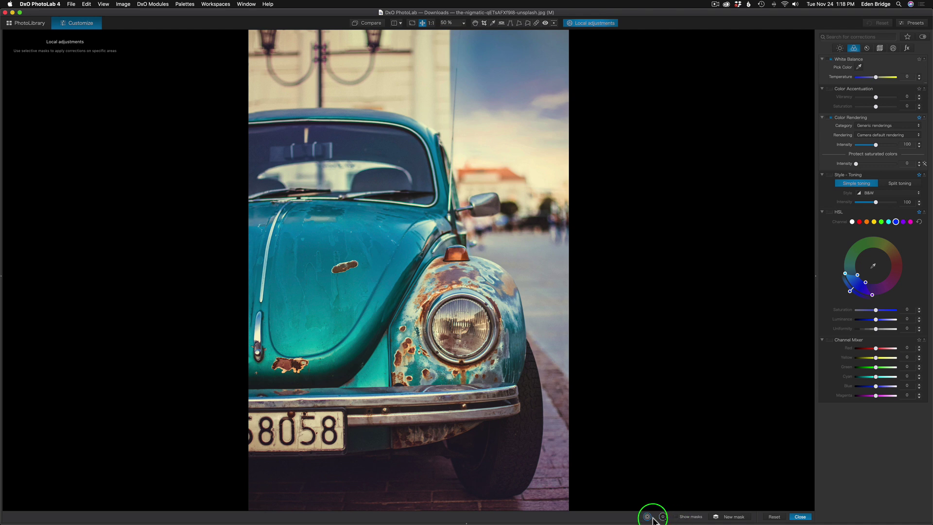
- Choose Control point from the right-click radial menu and dismiss its shortcut help
right_click(509, 118)
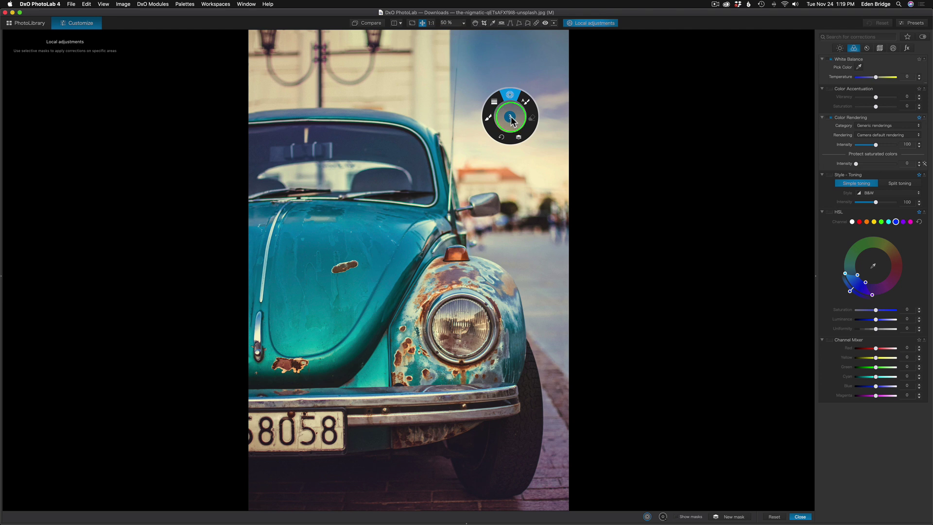
click(510, 118)
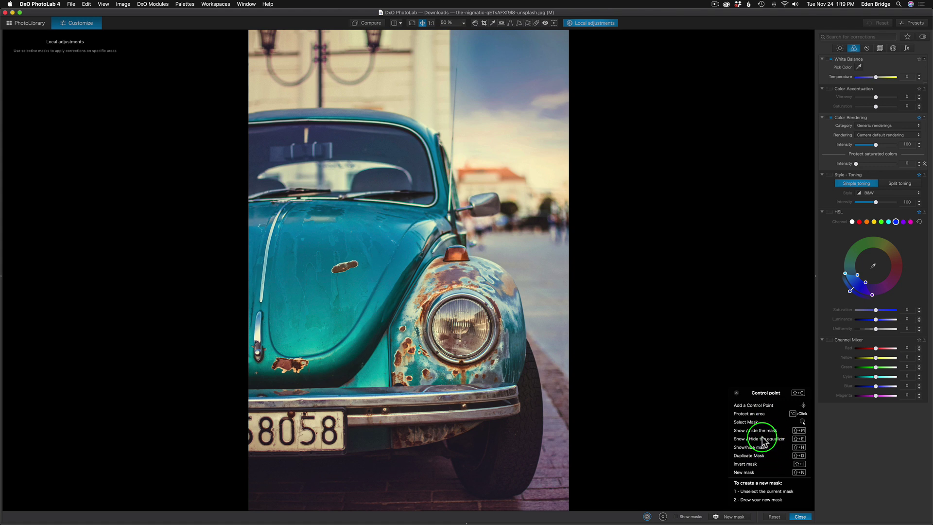
click(736, 394)
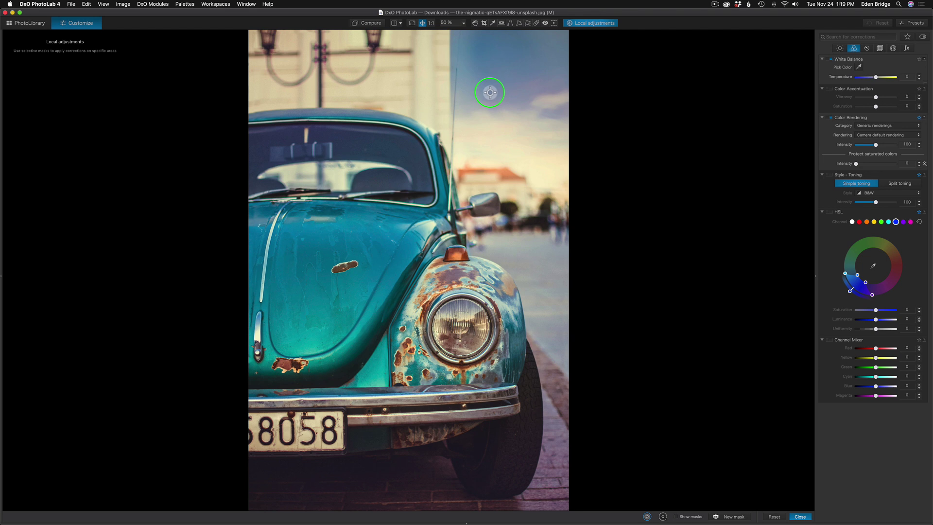
- Place a control point on the hood, widen its radius over the bonnet, and preview its mask
click(405, 253)
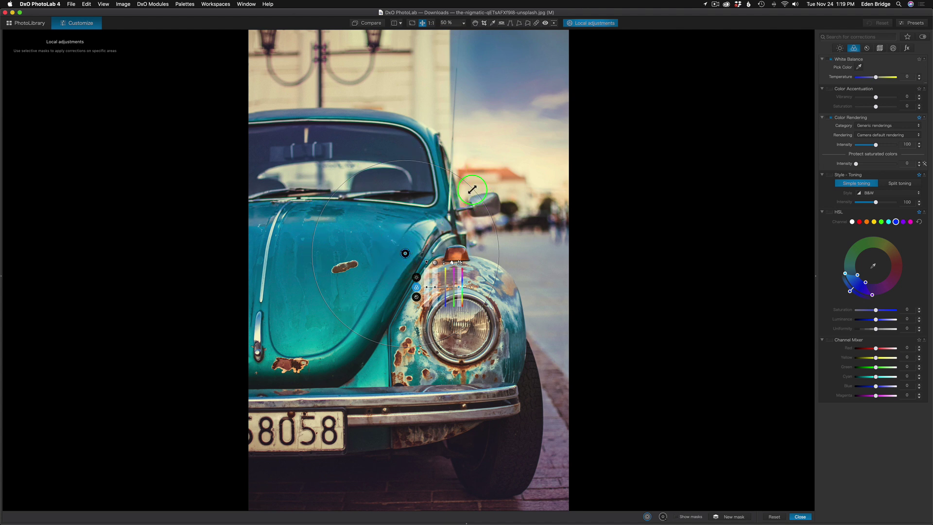
mouse_move(472, 188)
mouse_down()
mouse_move(569, 131)
mouse_move(491, 161)
mouse_move(470, 194)
mouse_move(479, 183)
mouse_up()
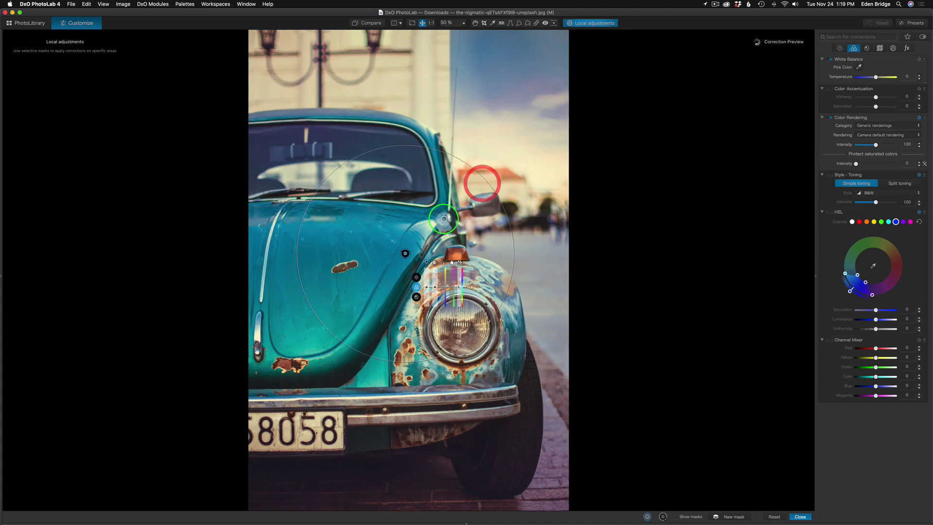
click(679, 517)
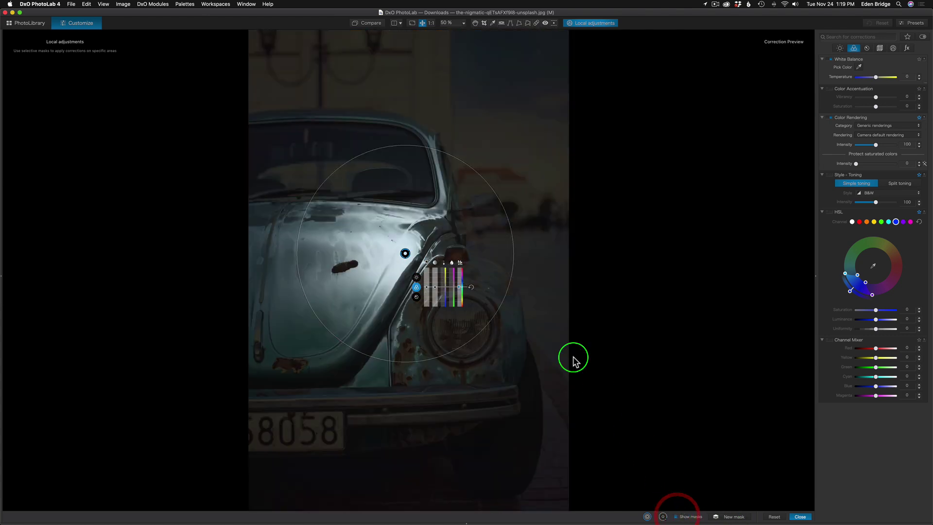
drag(479, 173, 485, 223)
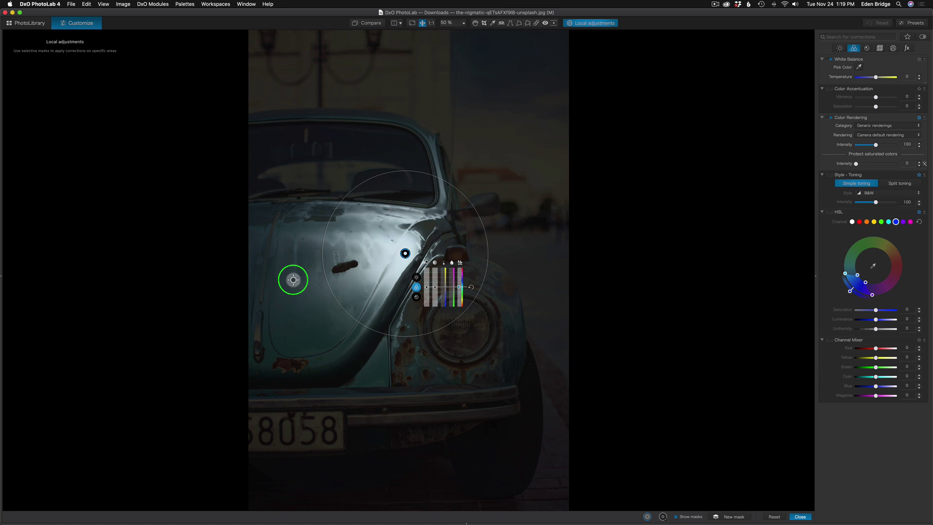
- Hide the mask preview and switch the control point's sliders to its colour adjustments
click(678, 516)
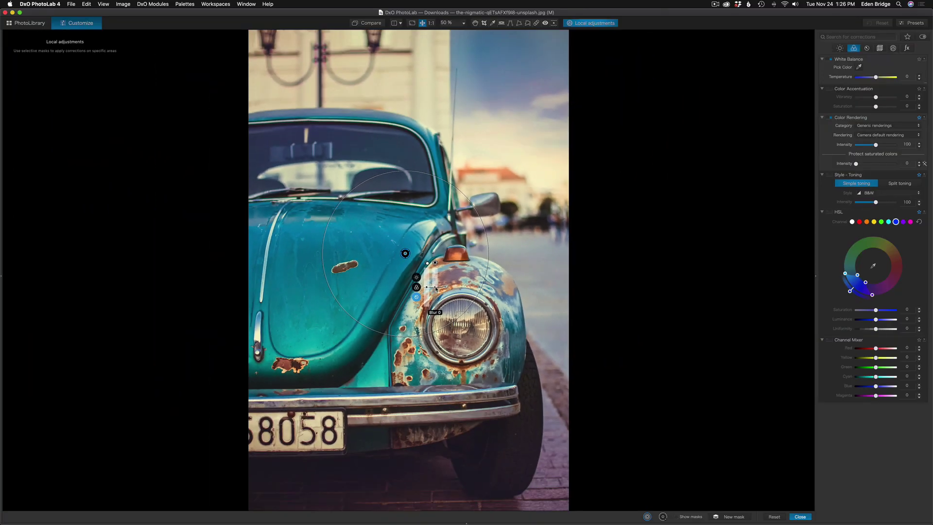
click(416, 287)
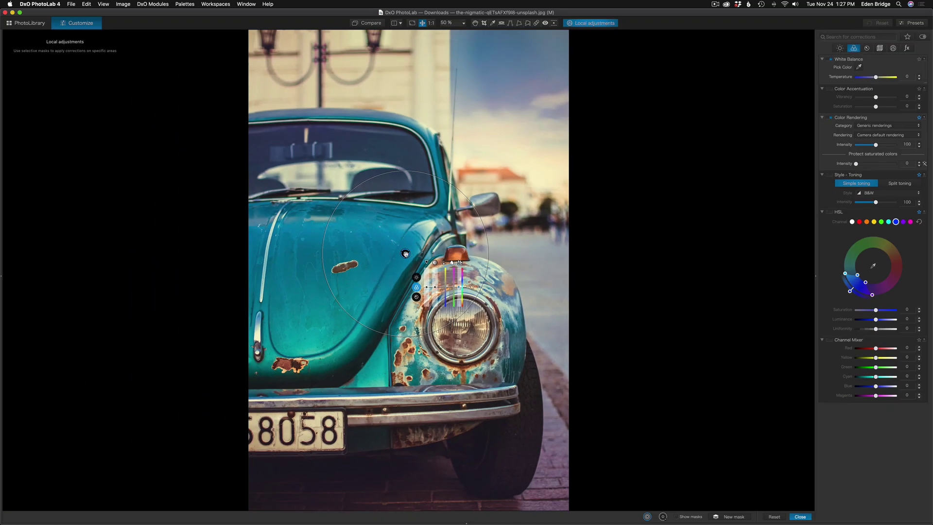
mouse_move(461, 289)
- Raise the control point's Hue to 158 to redden the hood, and add a second hood point
mouse_move(461, 289)
mouse_down()
mouse_move(460, 263)
mouse_move(456, 314)
mouse_move(459, 272)
mouse_up()
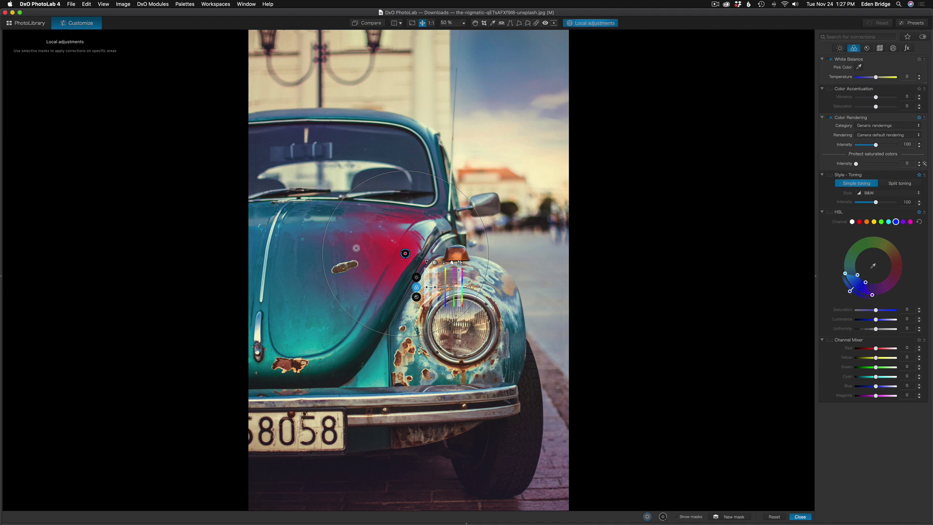
click(356, 248)
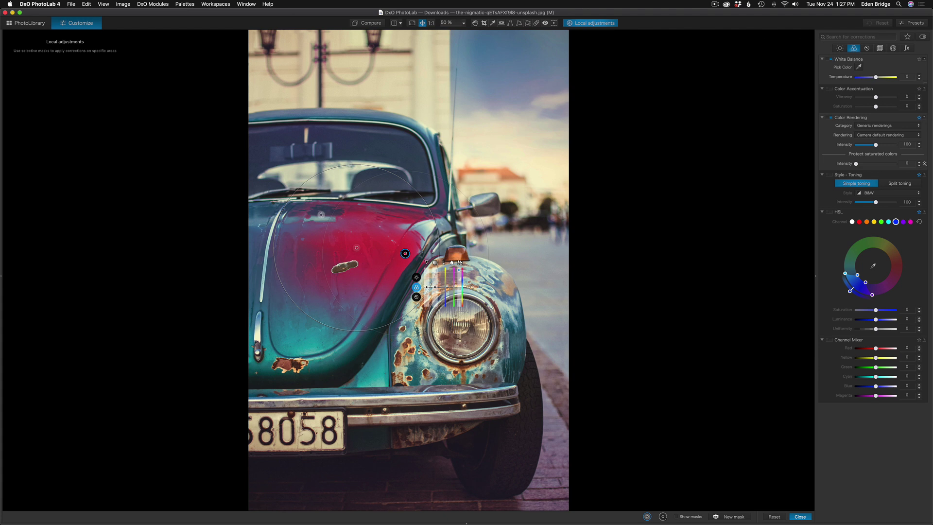
- Add control points down the hood, across the lower door and door panel, and on the front fender
click(322, 215)
click(317, 309)
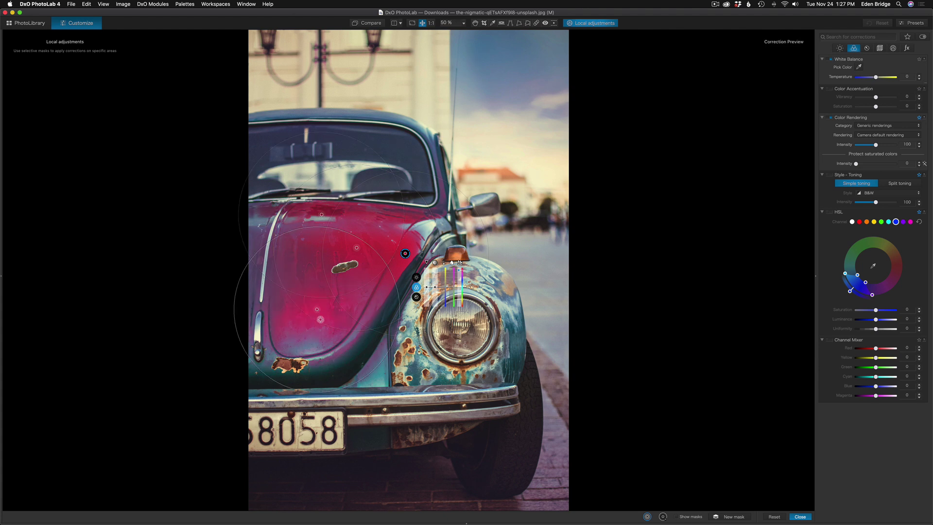
click(311, 344)
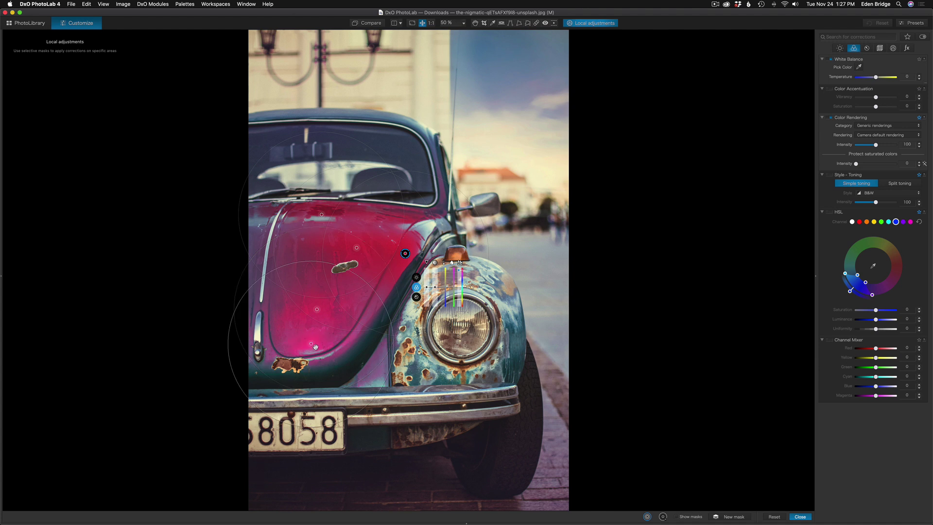
click(344, 376)
click(377, 382)
click(353, 379)
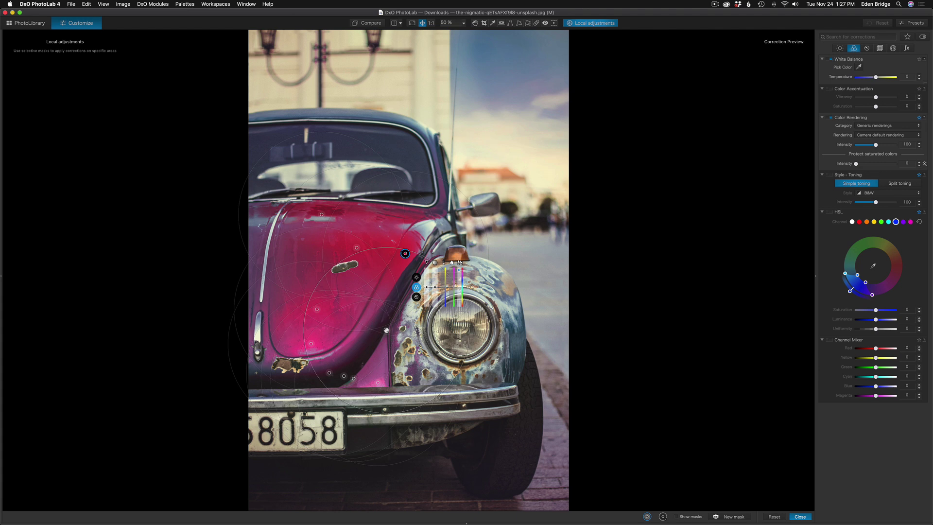
click(386, 330)
click(511, 324)
- Add five control points along the roof, including its right side
click(358, 114)
click(288, 113)
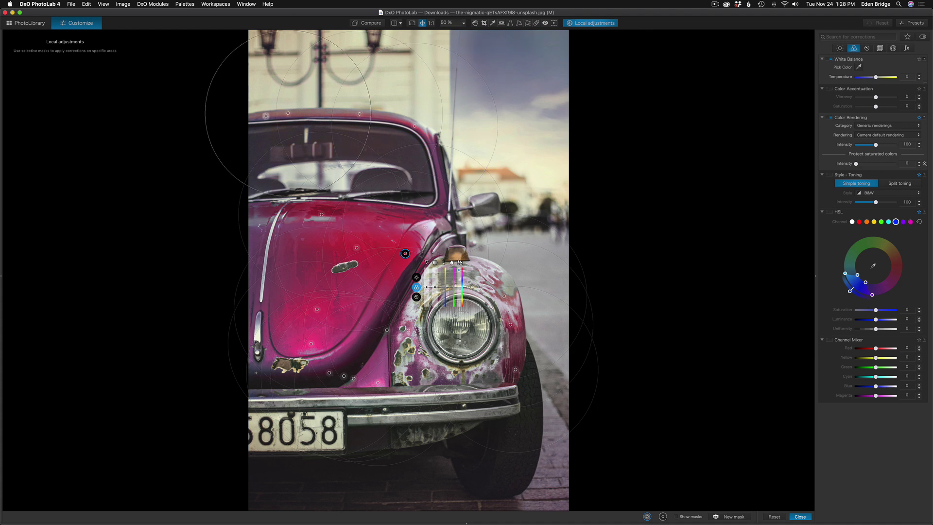
click(266, 116)
click(340, 115)
click(429, 135)
- Add control points along the car's left side and nudge one lower point up and right
click(254, 377)
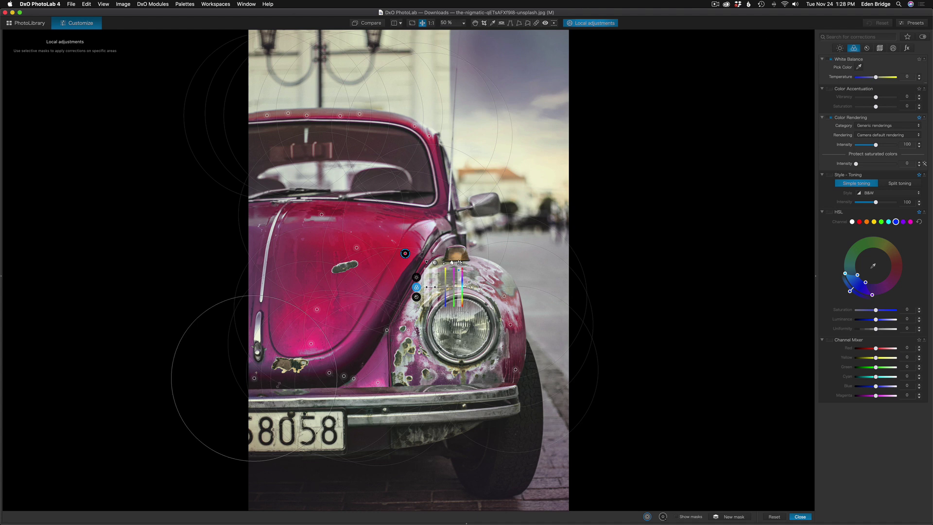
click(284, 377)
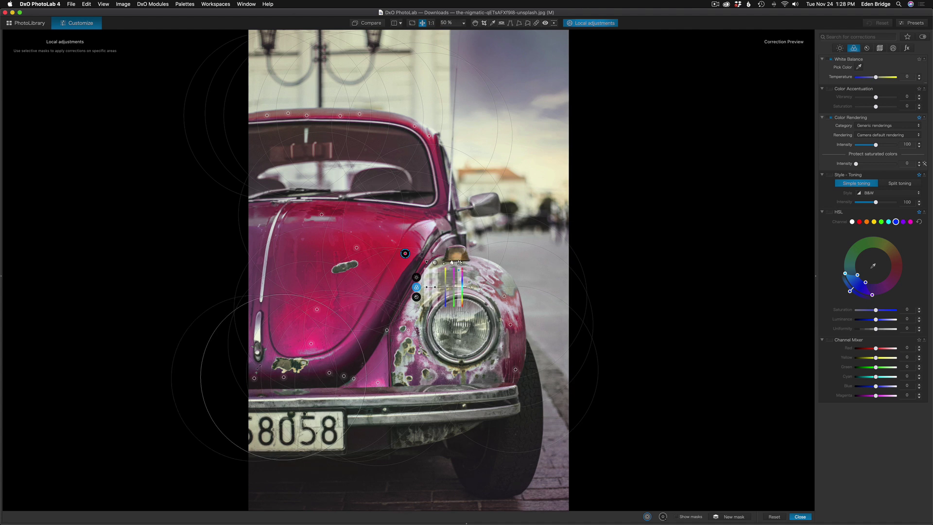
click(268, 362)
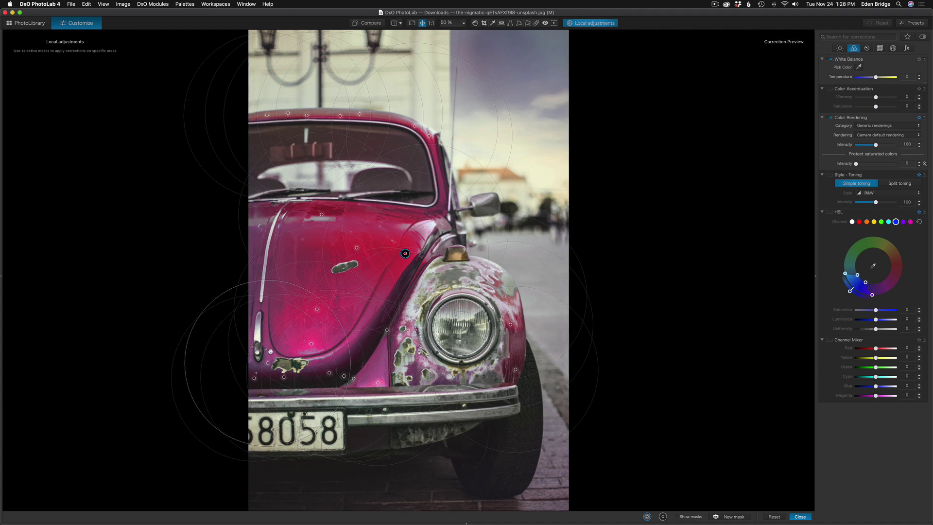
click(255, 274)
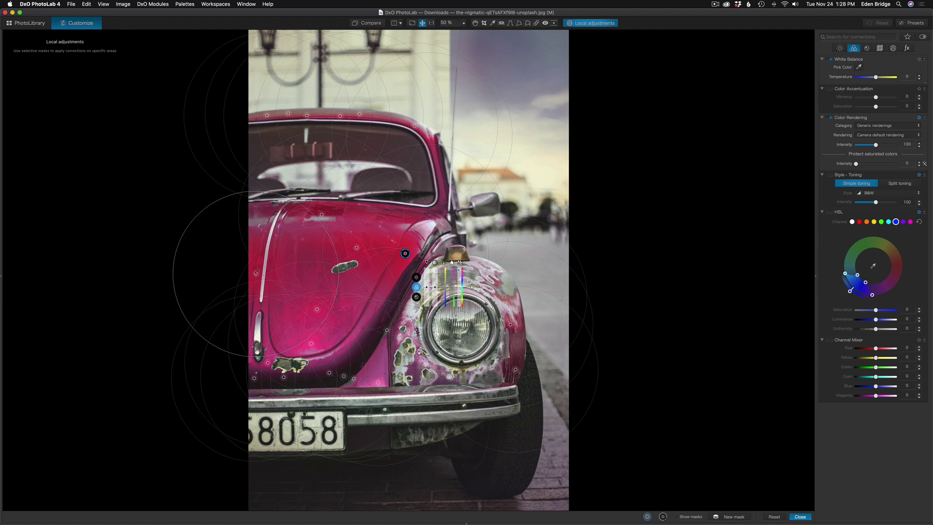
click(269, 327)
drag(360, 355, 386, 343)
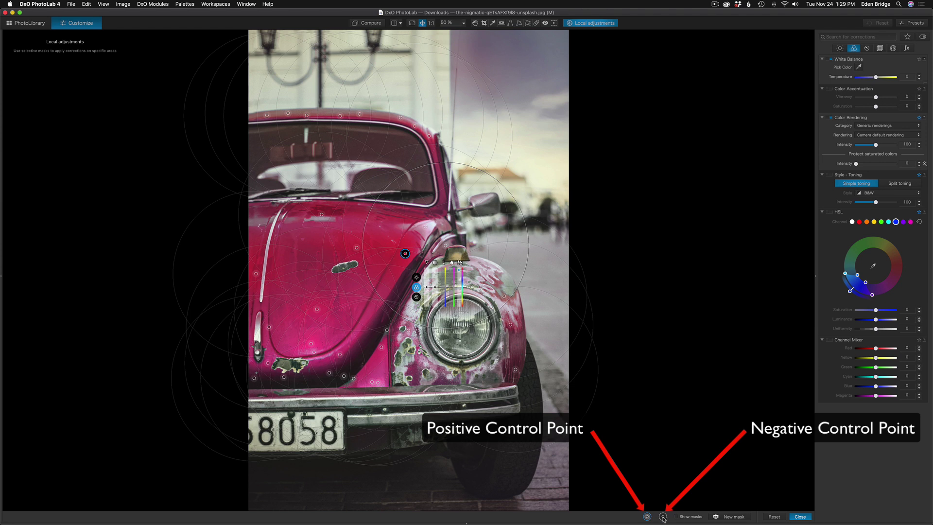
- Switch to negative control points and place several in the upper-right sky
click(663, 517)
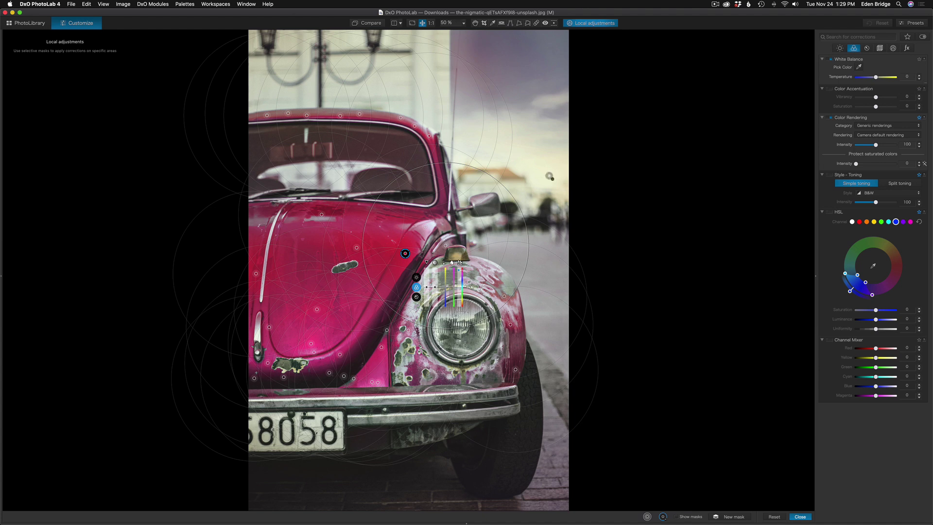
click(484, 63)
click(542, 42)
click(546, 91)
click(539, 112)
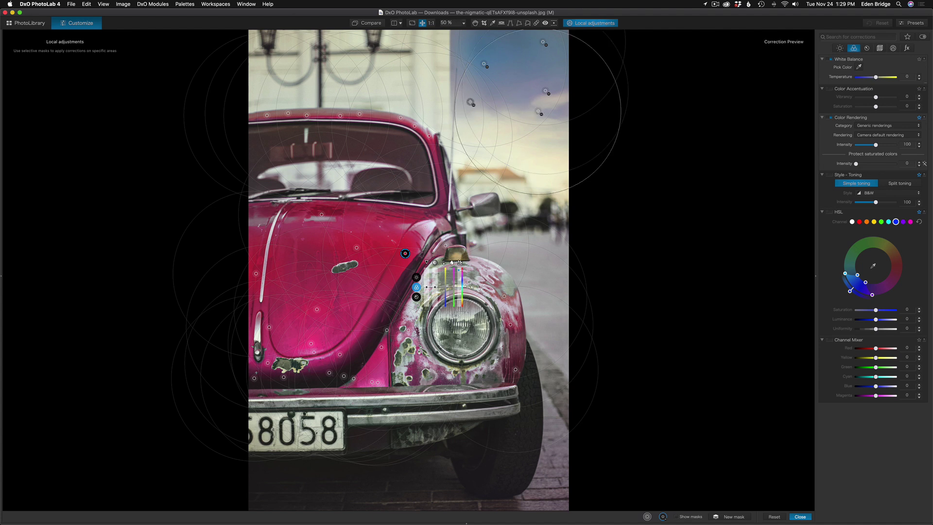
click(471, 102)
click(442, 63)
click(441, 40)
- Shift a sky point left and add negative points across the sky to the lamp post and upper-left background
drag(405, 84, 378, 88)
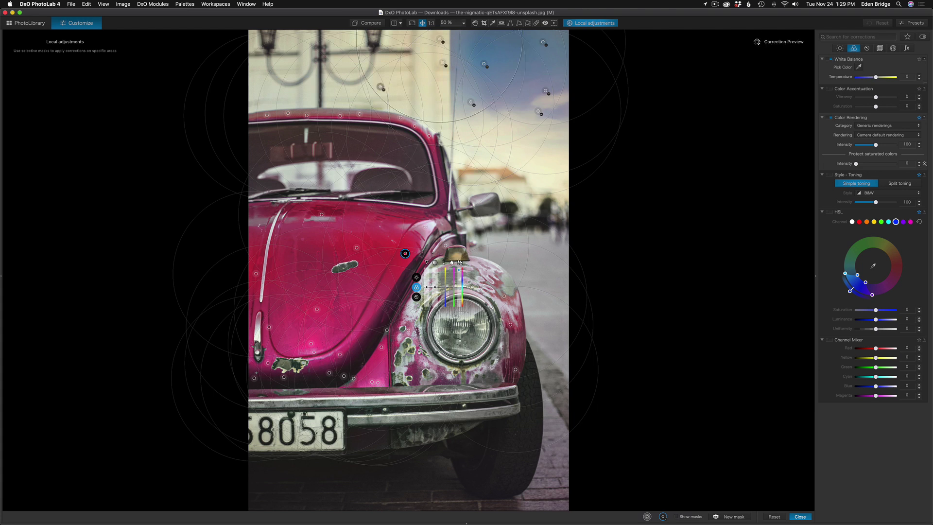
click(429, 102)
click(331, 87)
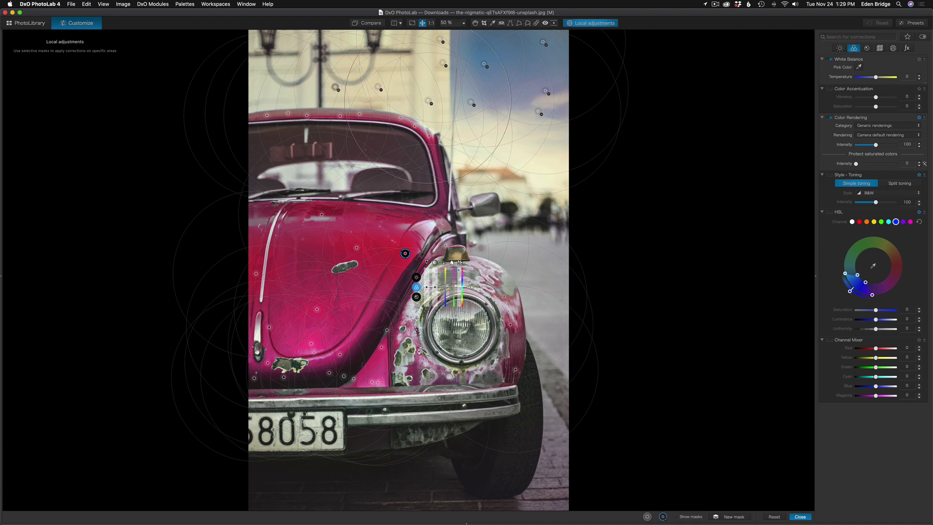
click(287, 93)
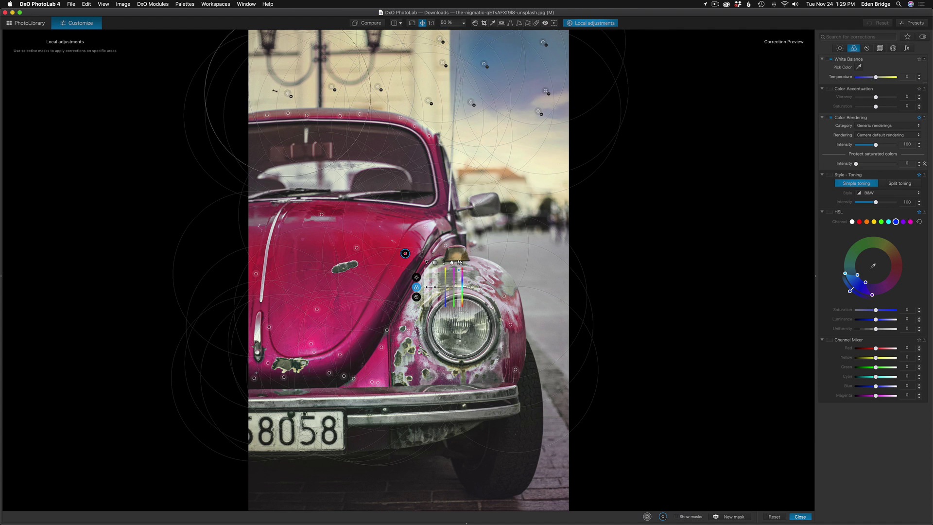
click(257, 71)
- Add negative points on the street, near the fender top, beside the front wheel, and along the bottom pavement
click(506, 176)
click(456, 254)
click(550, 414)
click(442, 495)
click(335, 490)
click(287, 498)
click(396, 501)
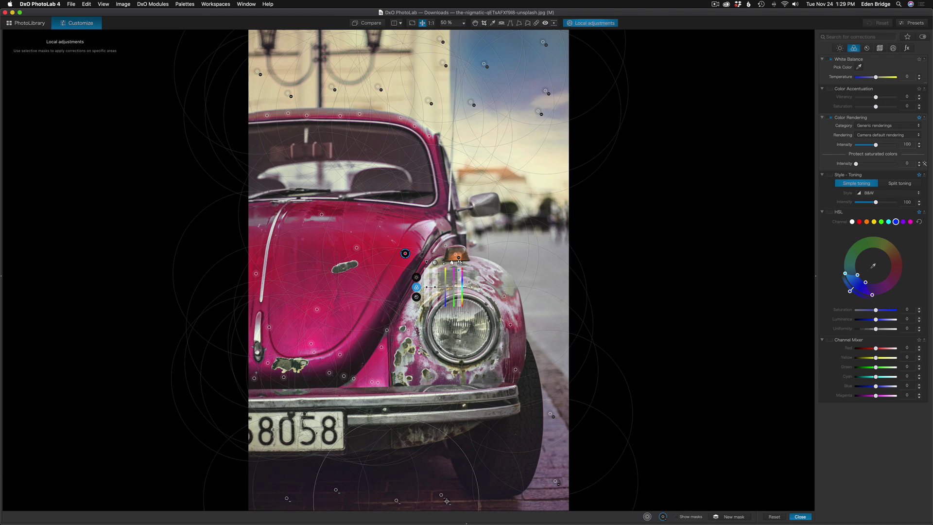
click(459, 503)
click(553, 504)
click(677, 517)
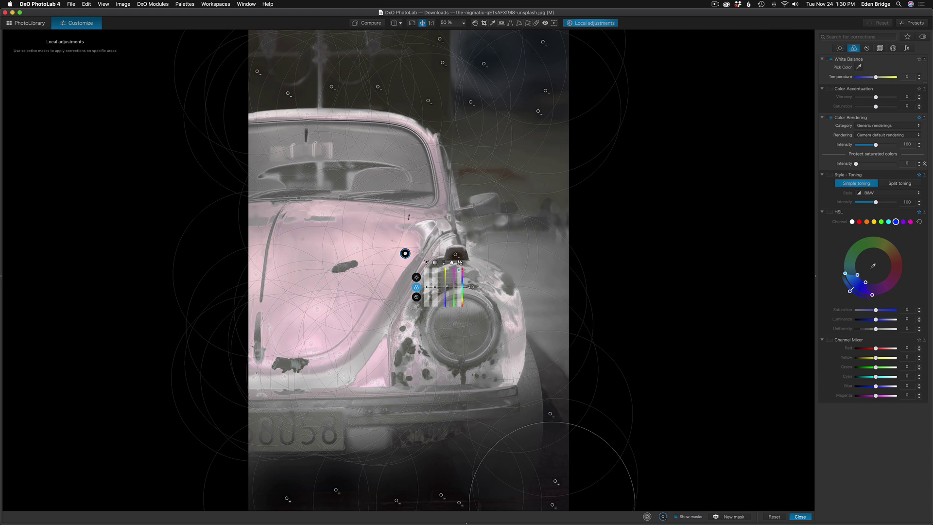
click(677, 517)
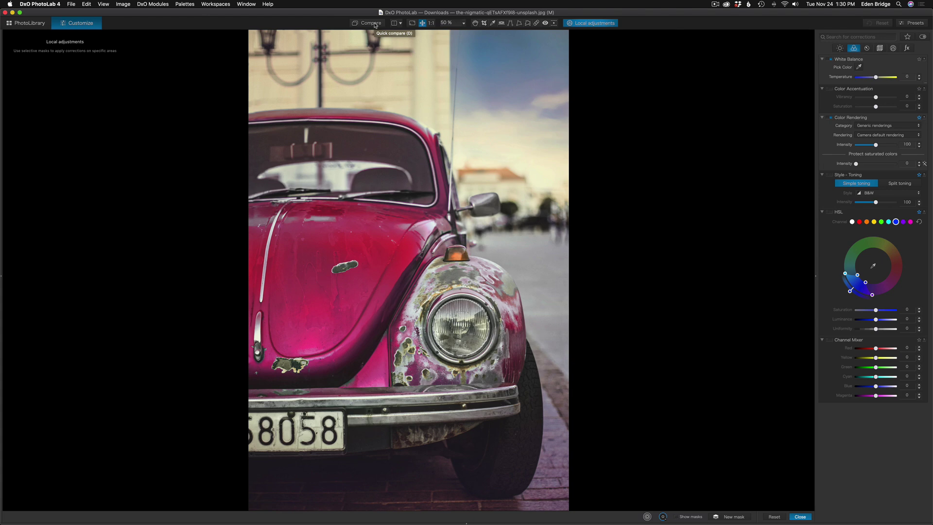
click(374, 24)
click(375, 25)
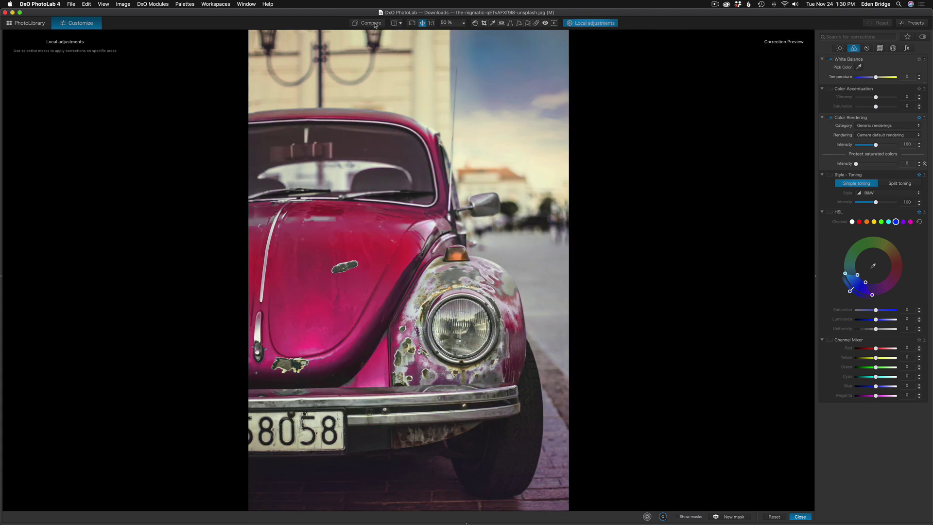
click(375, 25)
click(374, 25)
click(375, 25)
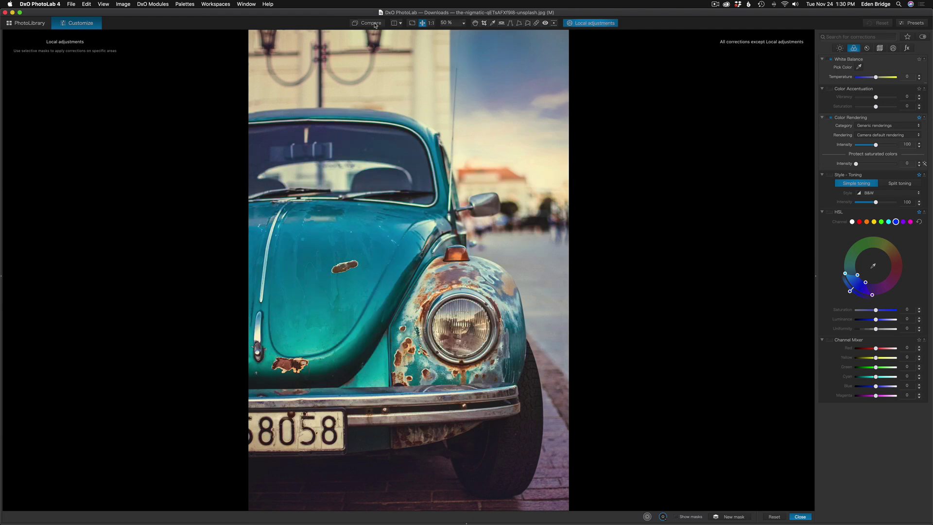
click(375, 25)
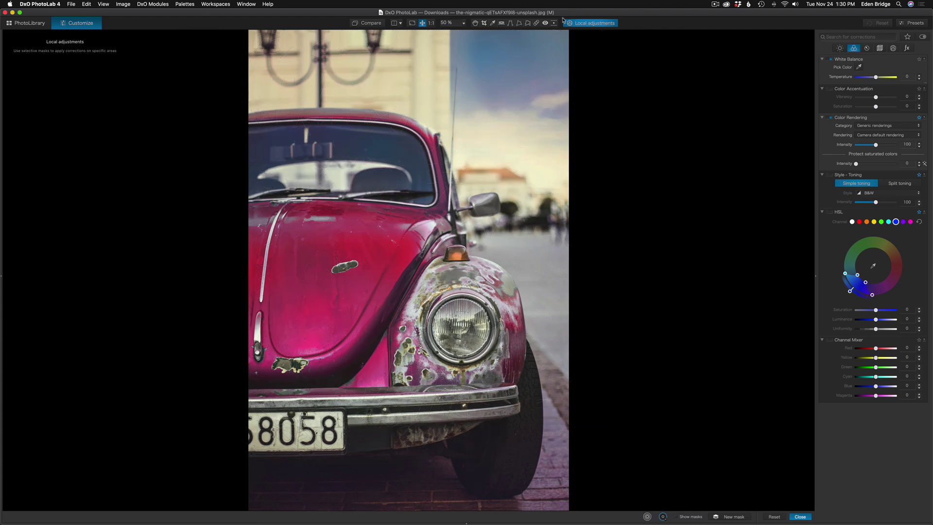
click(371, 24)
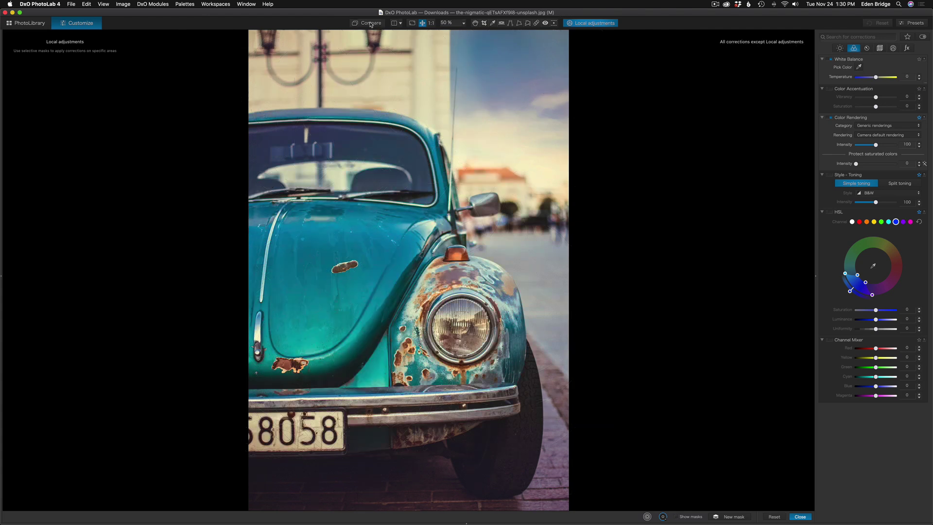
click(371, 24)
click(370, 24)
click(370, 24)
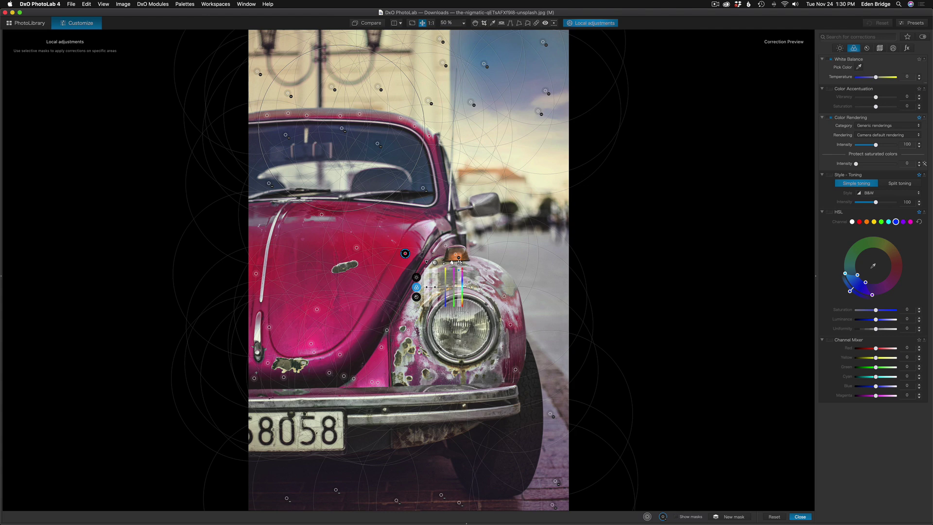
click(372, 24)
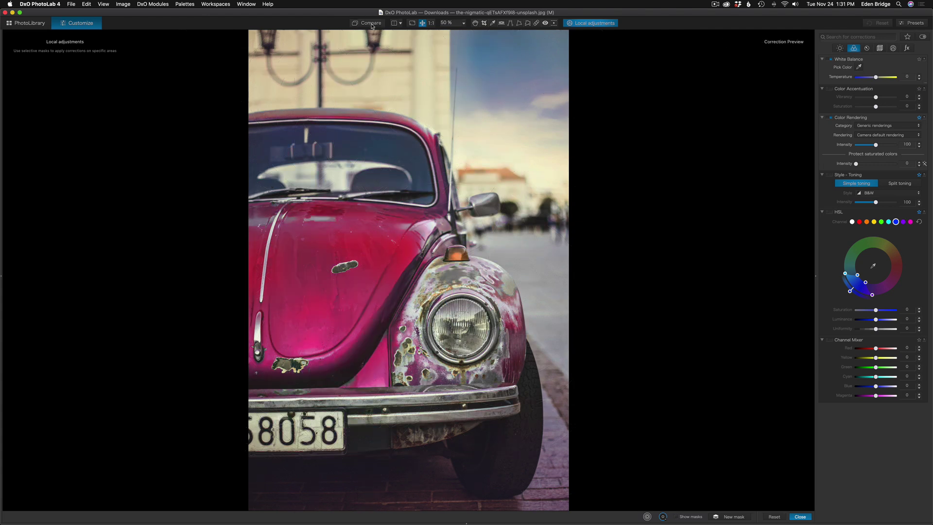
click(372, 24)
mouse_move(394, 40)
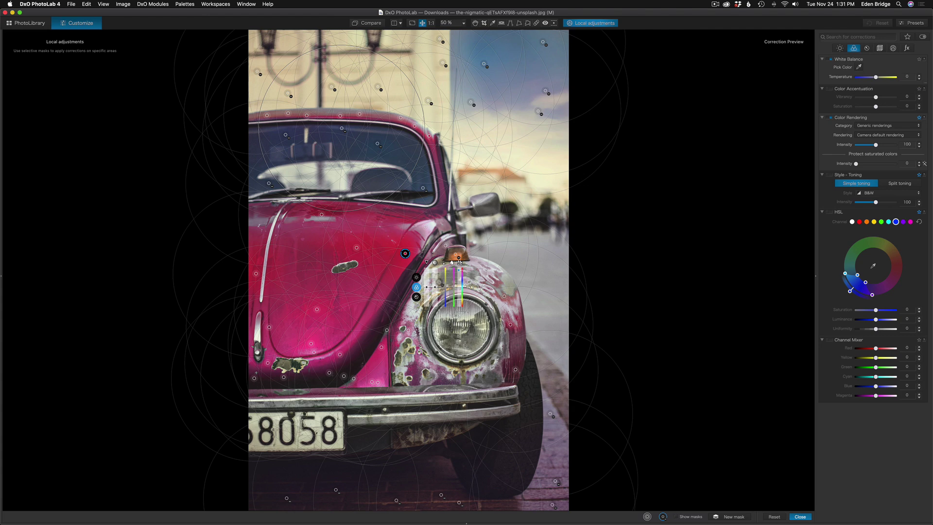
- Lower the control point's Hue to turn the car green, then raise Vibrancy to 66
drag(459, 277, 460, 281)
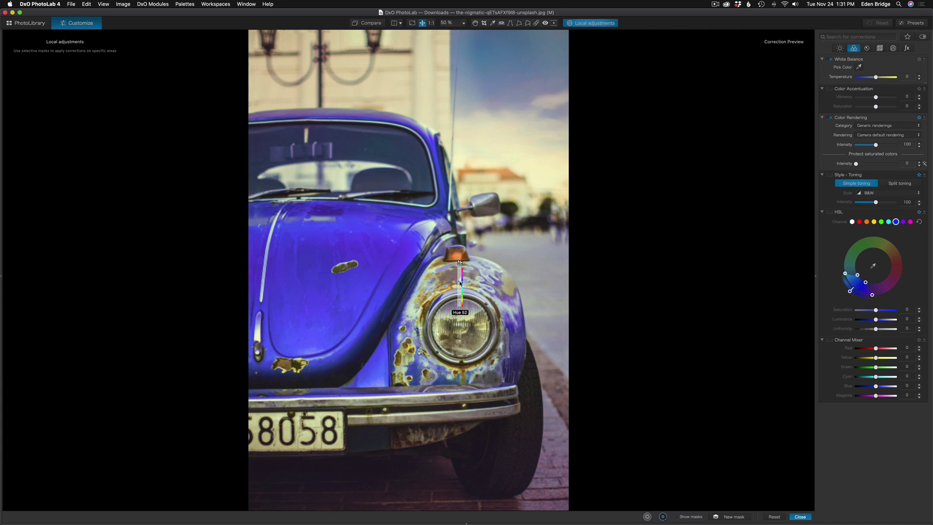
drag(460, 282, 461, 292)
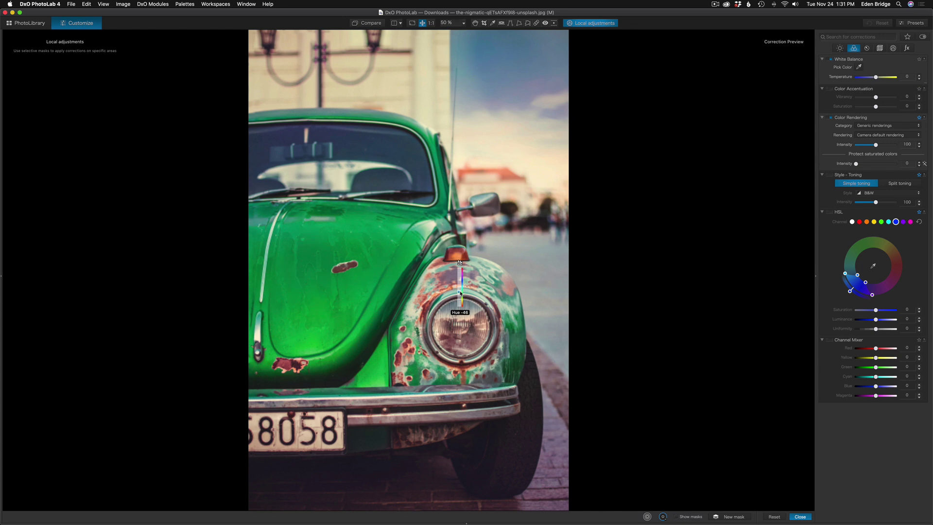
mouse_move(461, 292)
mouse_down()
mouse_move(463, 308)
mouse_move(462, 296)
mouse_up()
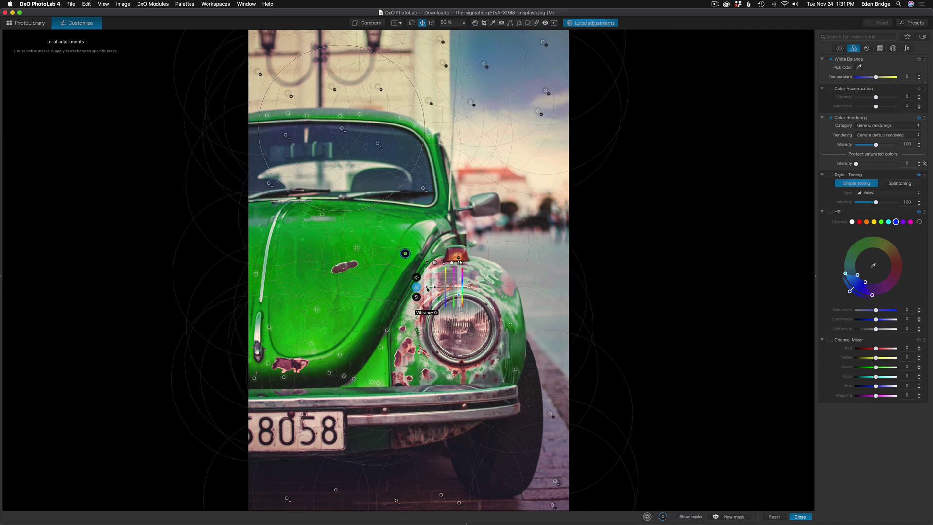
mouse_move(427, 288)
mouse_down()
mouse_move(427, 275)
mouse_move(435, 304)
mouse_move(435, 286)
mouse_up()
- Compare the green edit against the teal original and select the control point on the car's roof
click(371, 23)
click(371, 23)
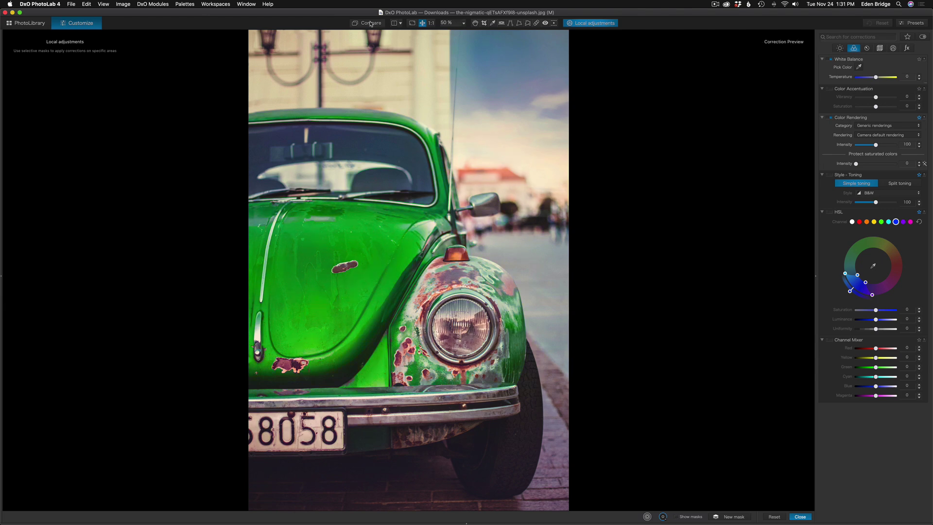
click(371, 23)
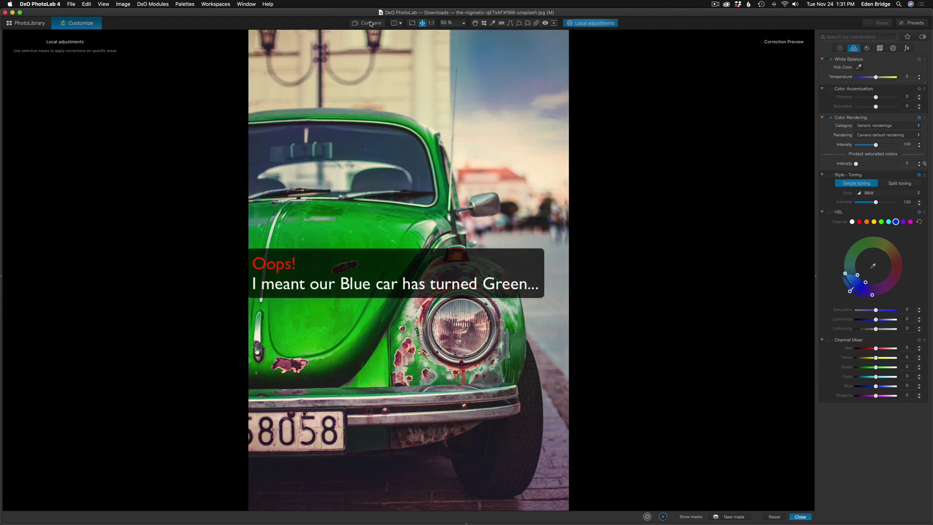
mouse_move(361, 89)
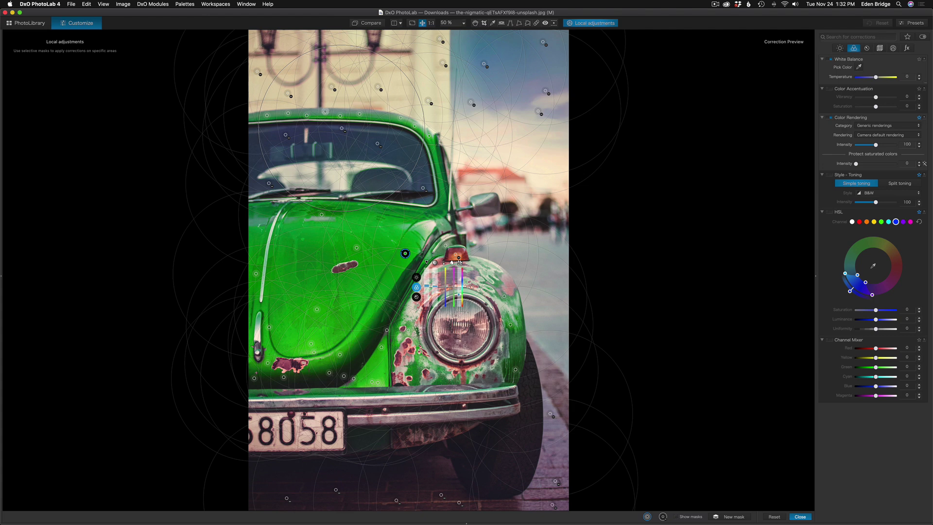
click(326, 111)
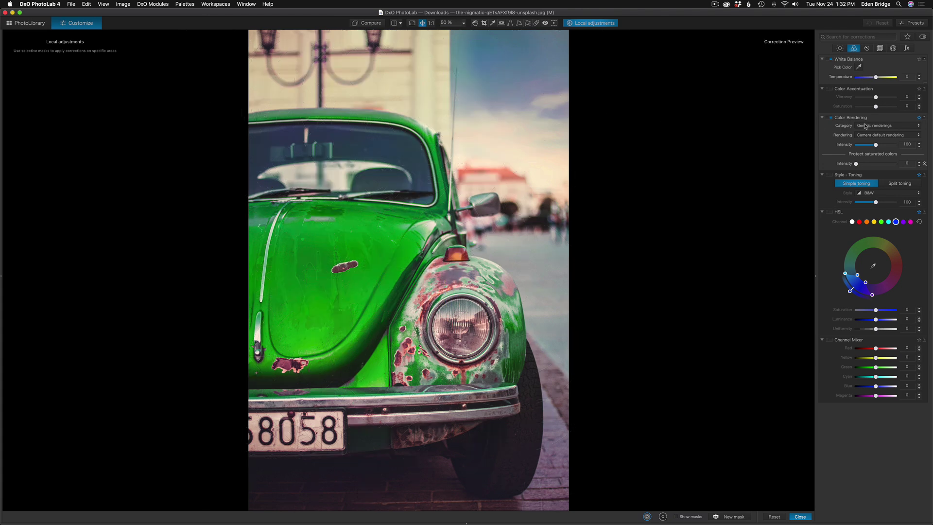
click(368, 25)
click(369, 24)
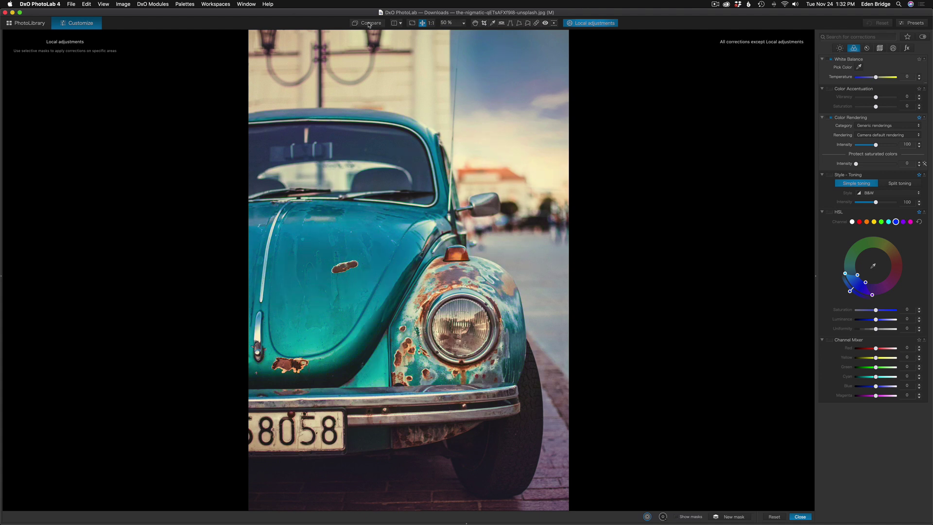
click(370, 23)
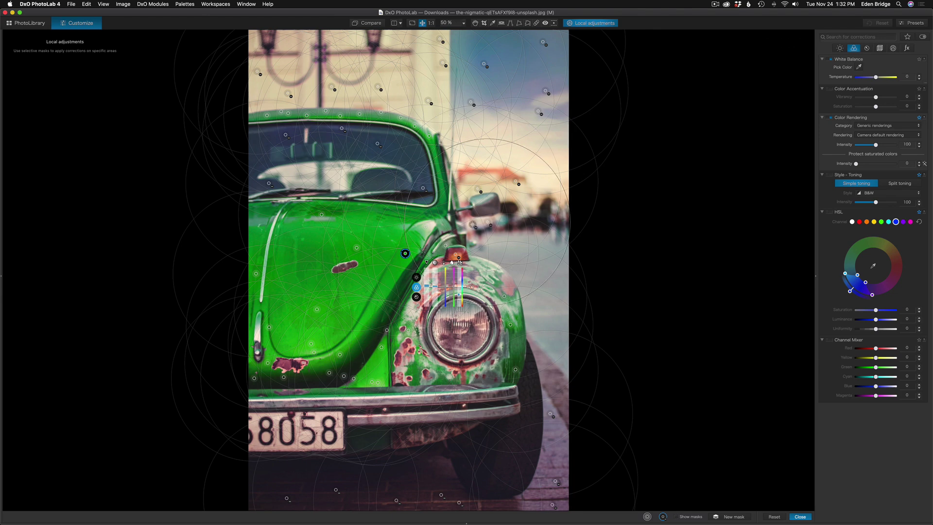
- Add control points near the side mirror and on the street background, recheck before/after, and close Local adjustments
click(474, 224)
click(549, 215)
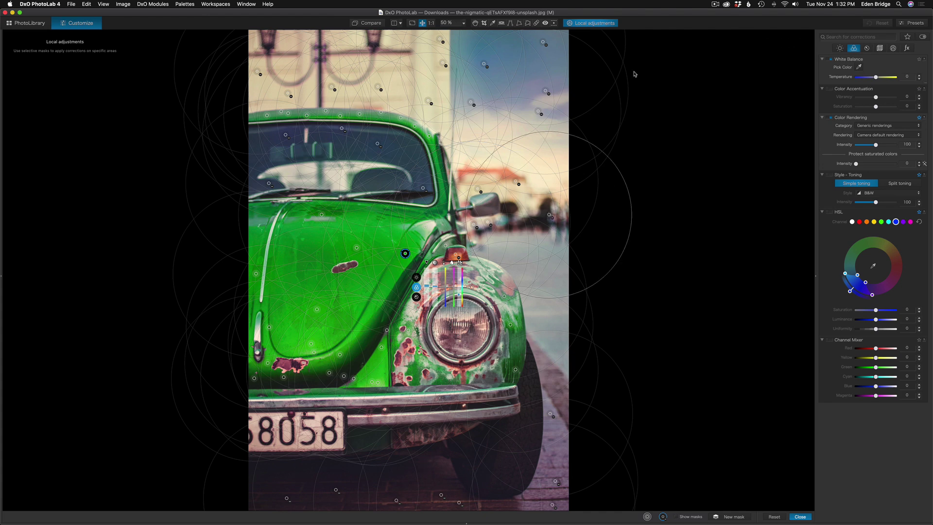
click(367, 23)
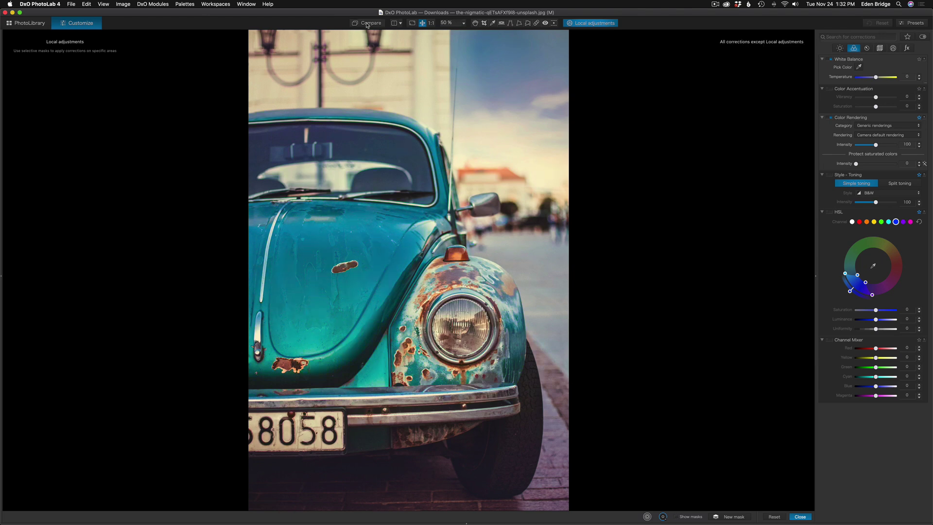
click(368, 23)
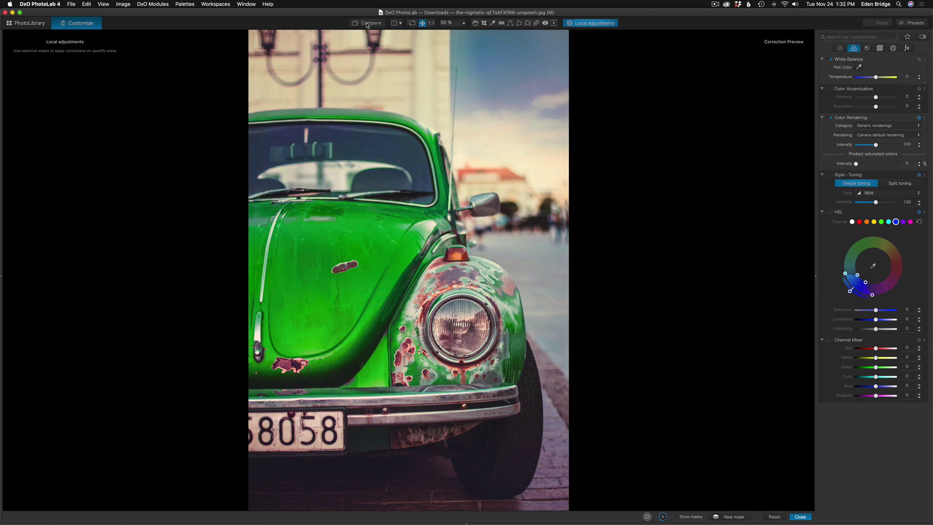
click(367, 23)
click(368, 23)
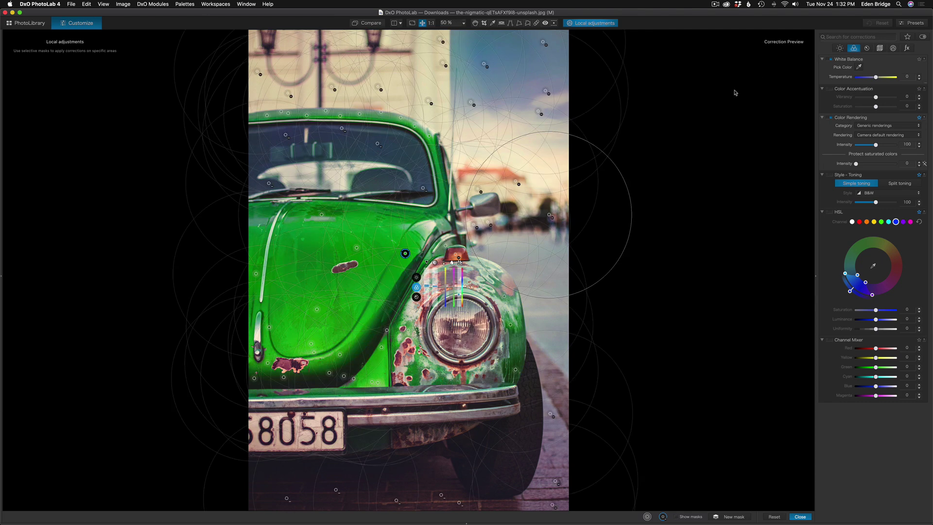
click(800, 516)
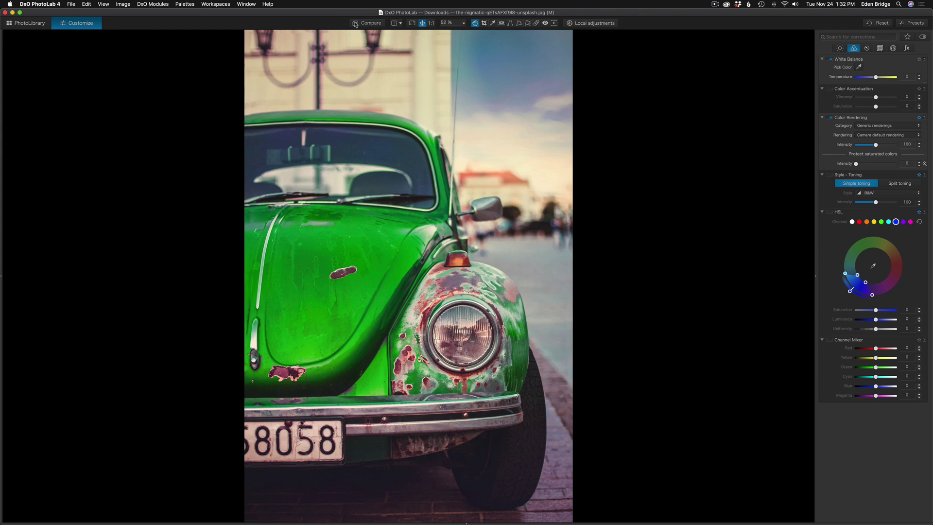
- In the Local Adjustments palette, toggle the Control point's visibility off and on, and adjust its opacity
click(368, 23)
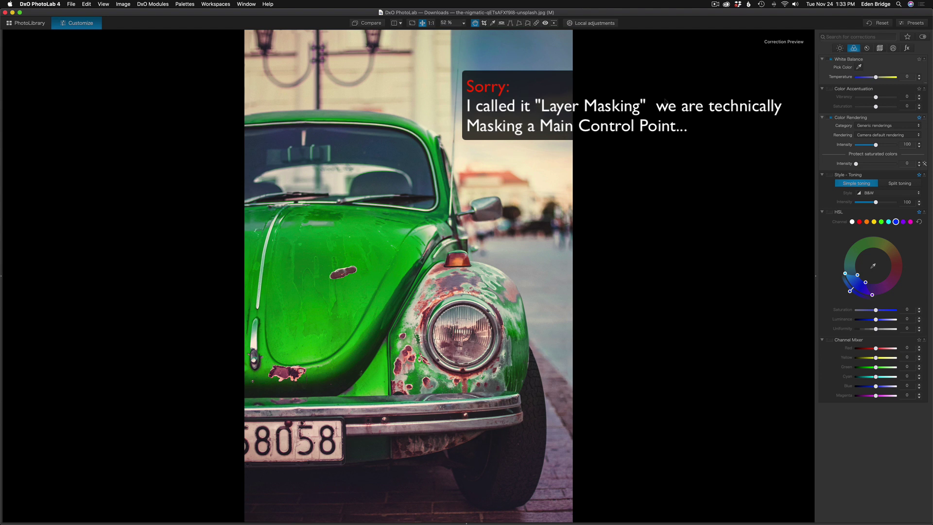
click(893, 48)
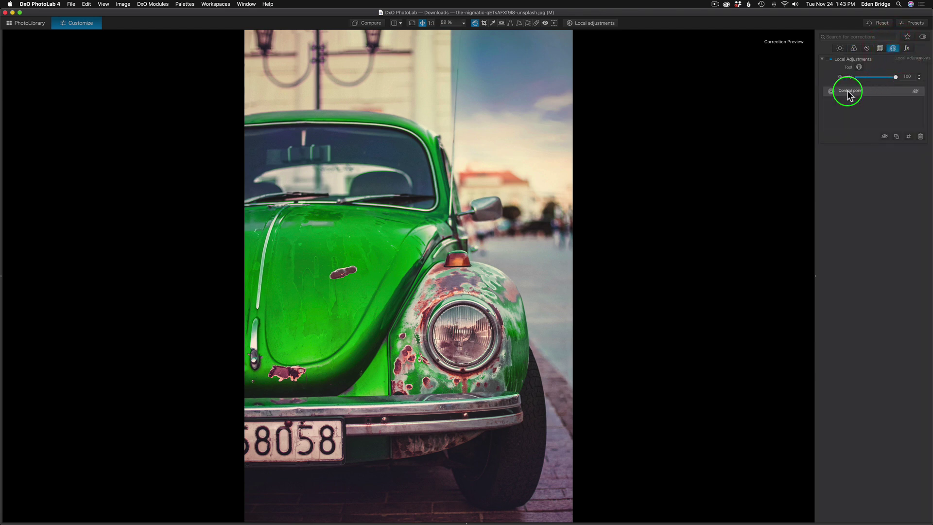
click(916, 92)
click(916, 91)
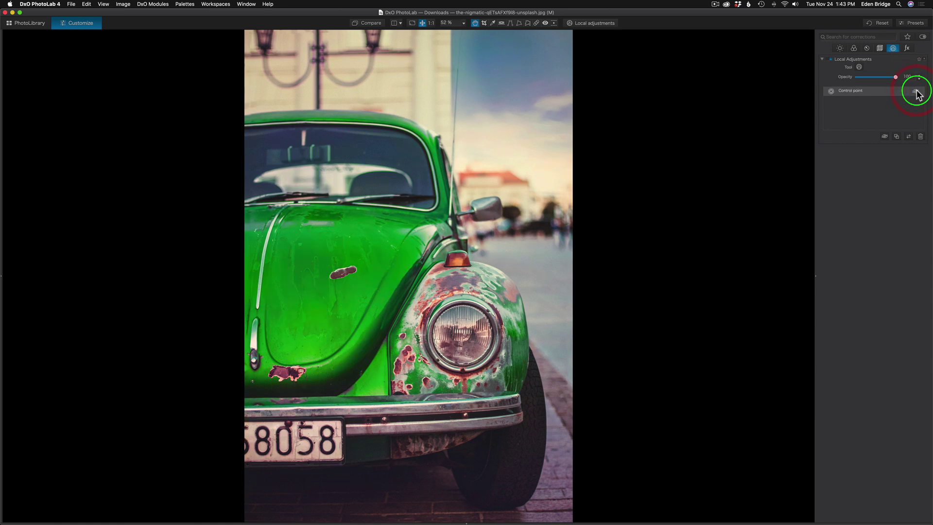
click(916, 91)
click(916, 91)
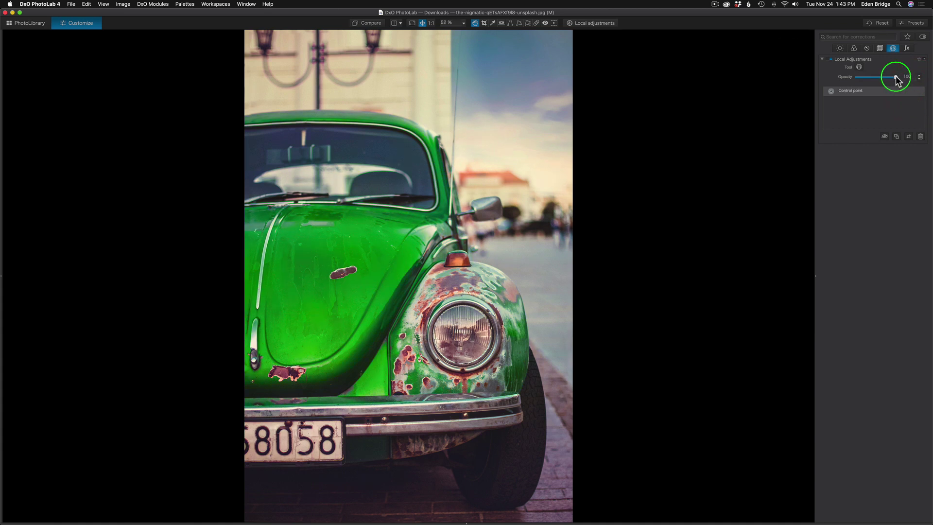
mouse_move(896, 77)
mouse_down()
mouse_move(845, 77)
mouse_move(909, 76)
mouse_move(899, 78)
mouse_up()
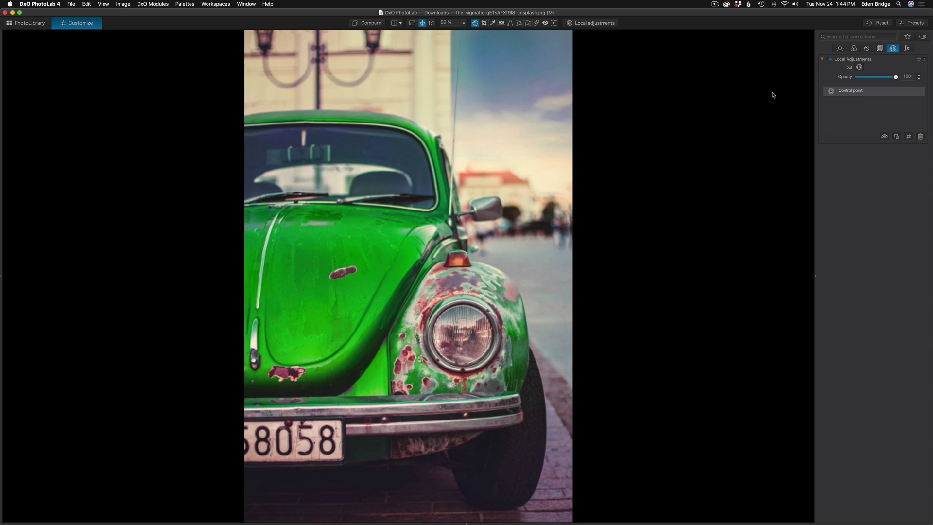
- Show the green Beetle full screen and compare it before/after against the teal original
key(ctrl+super+f)
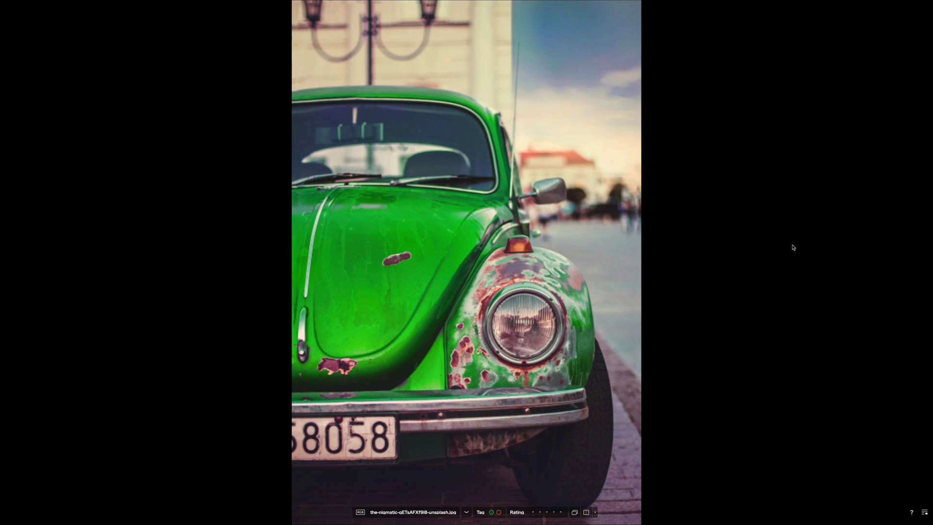
click(575, 514)
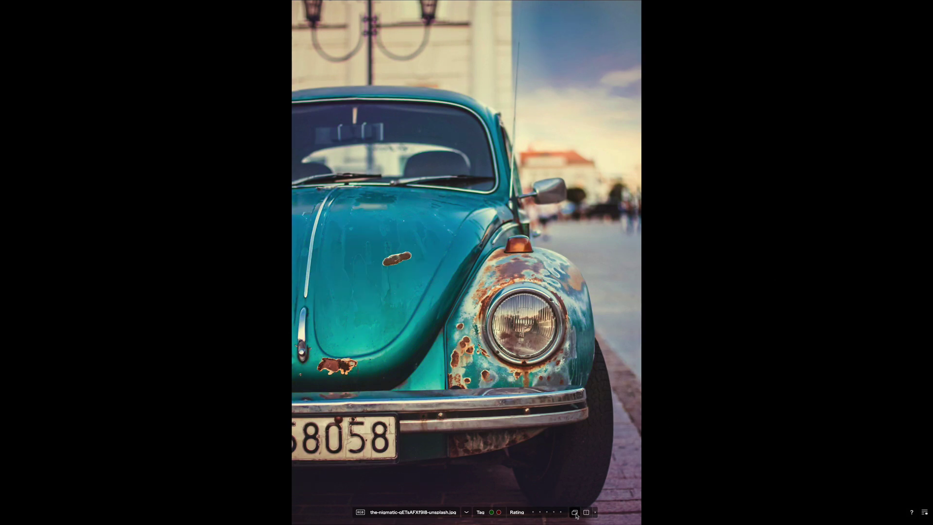
click(576, 514)
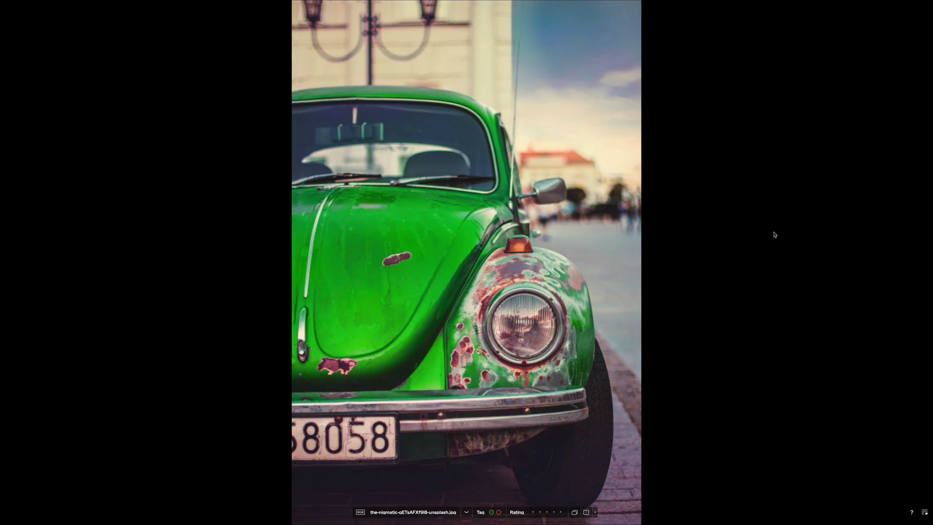